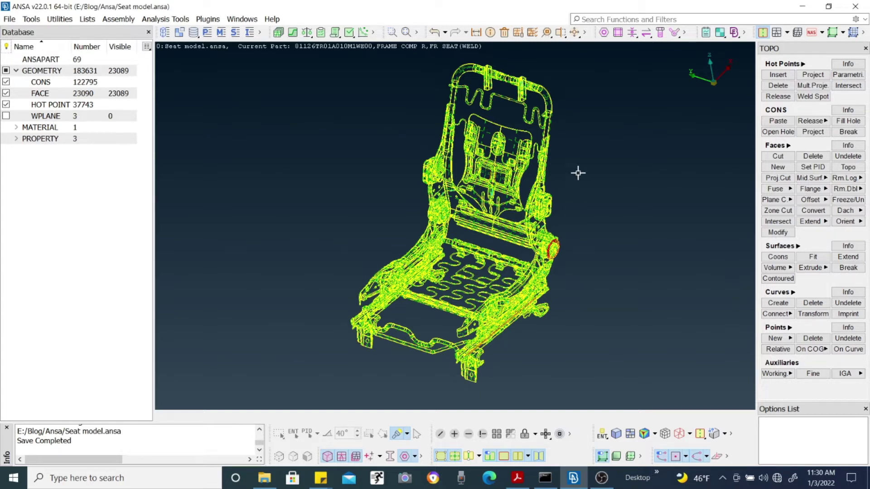
Open the Geometry check in Checks Manager and enable Unchecked Faces.
left_click(349, 33)
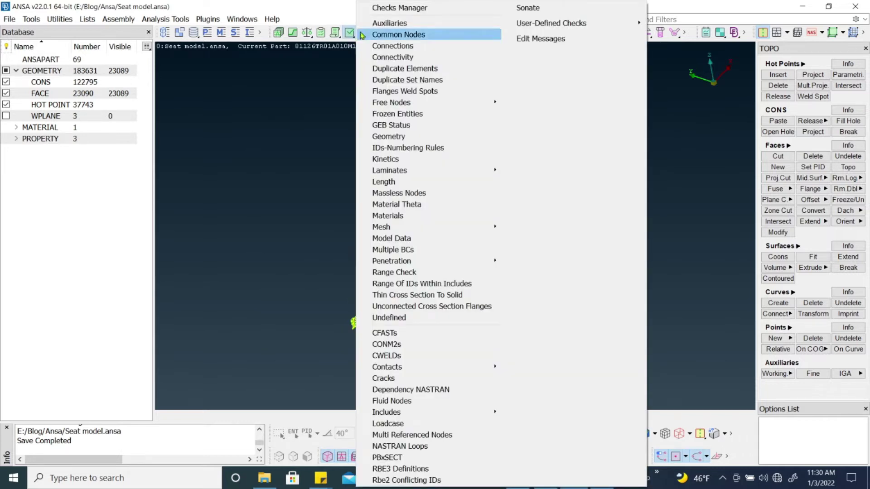
left_click(405, 137)
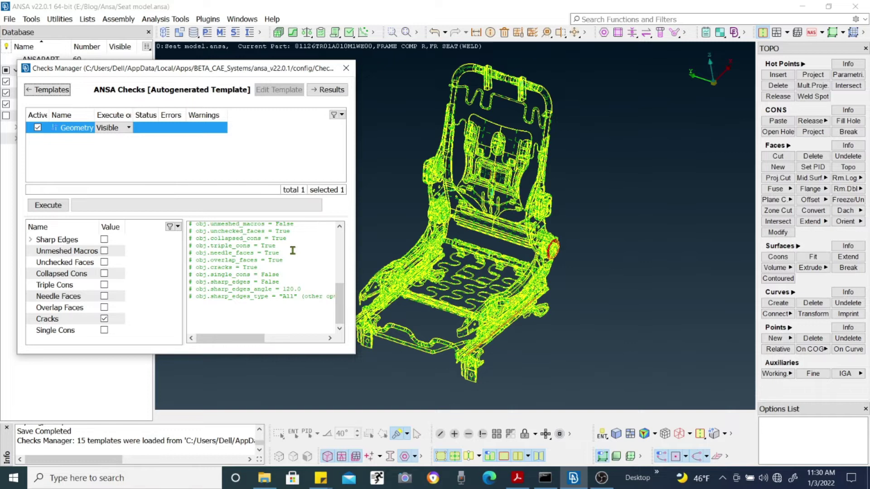
left_click(104, 252)
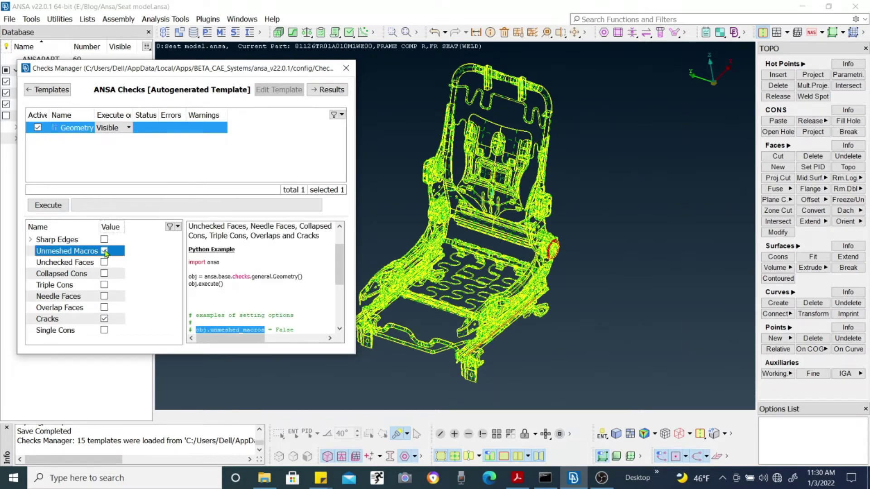
left_click(103, 263)
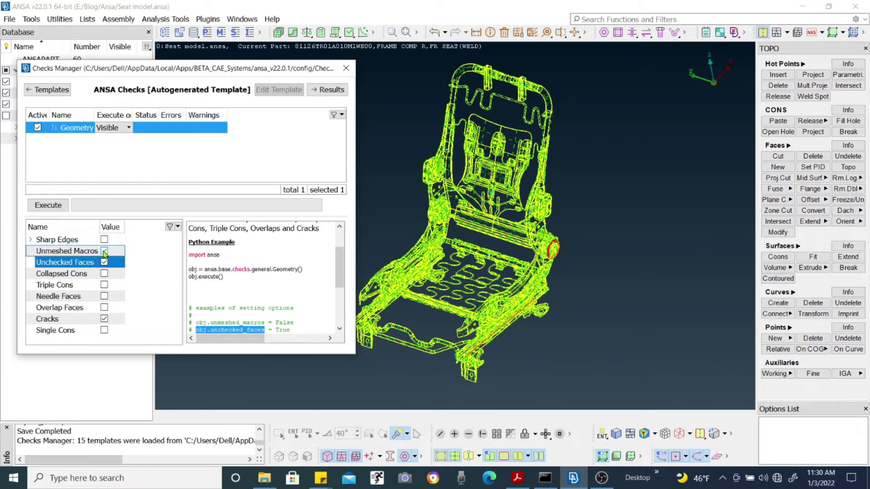
Turn off Unmeshed Macros and enable Collapsed Cons, Triple Cons, Needle Faces and Overlap Faces.
left_click(104, 252)
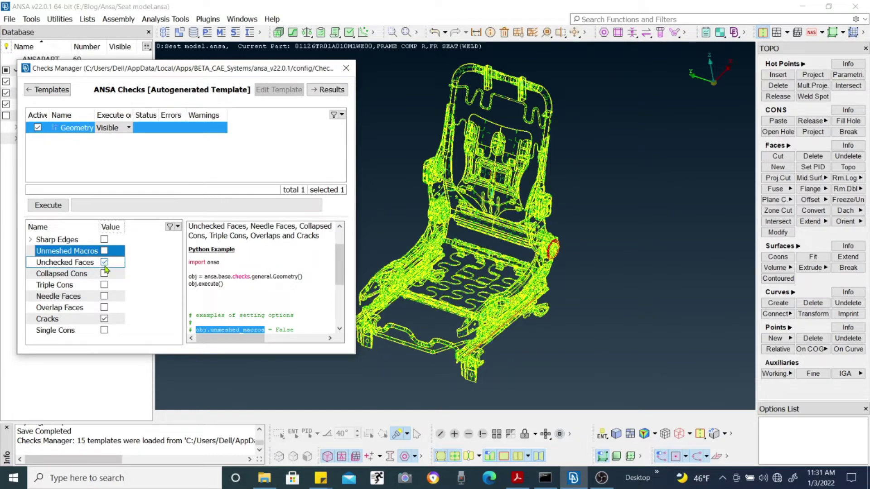
left_click(104, 273)
left_click(104, 284)
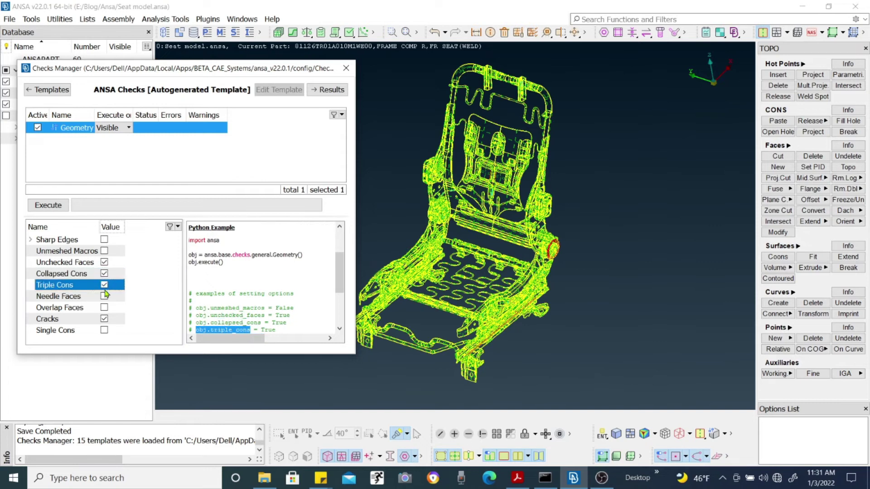
left_click(104, 297)
left_click(105, 307)
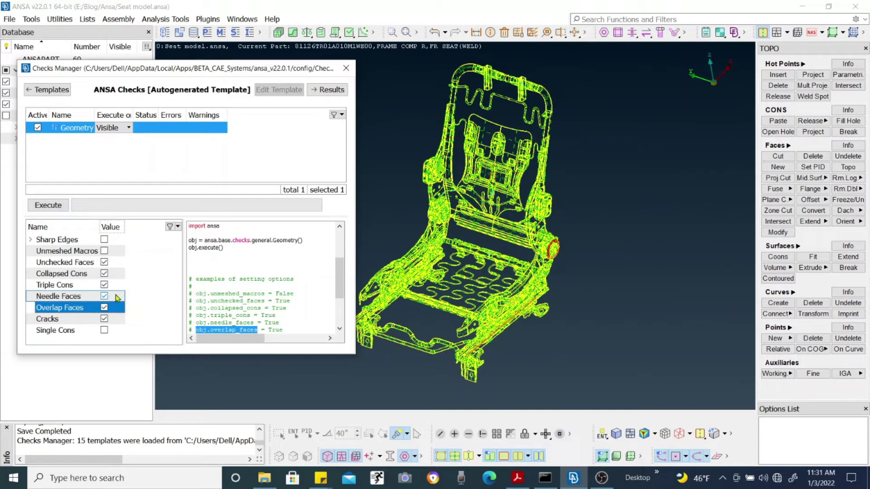
Run the configured geometry checks and select the 35 Unchecked Faces result.
left_click(43, 210)
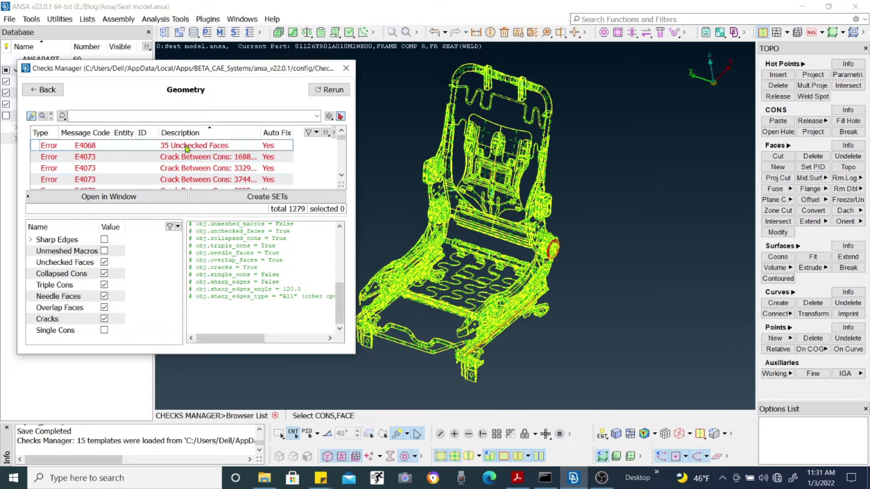
left_click(187, 148)
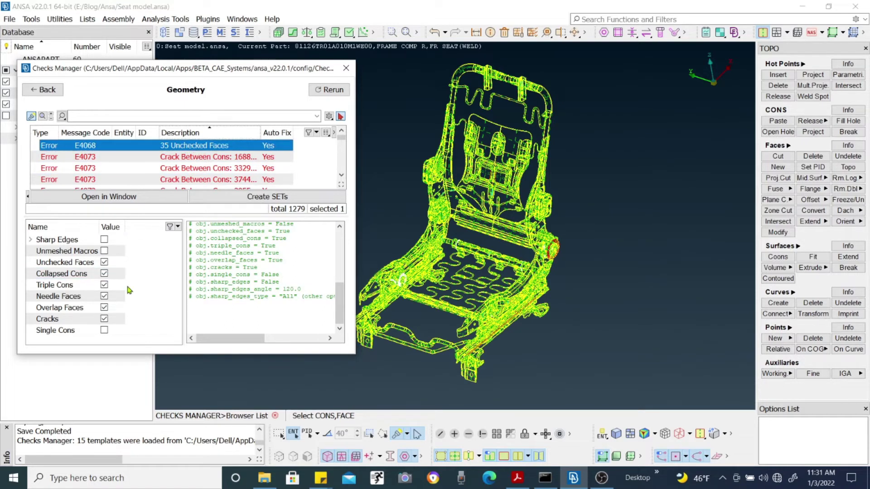
left_click(104, 275)
left_click(104, 269)
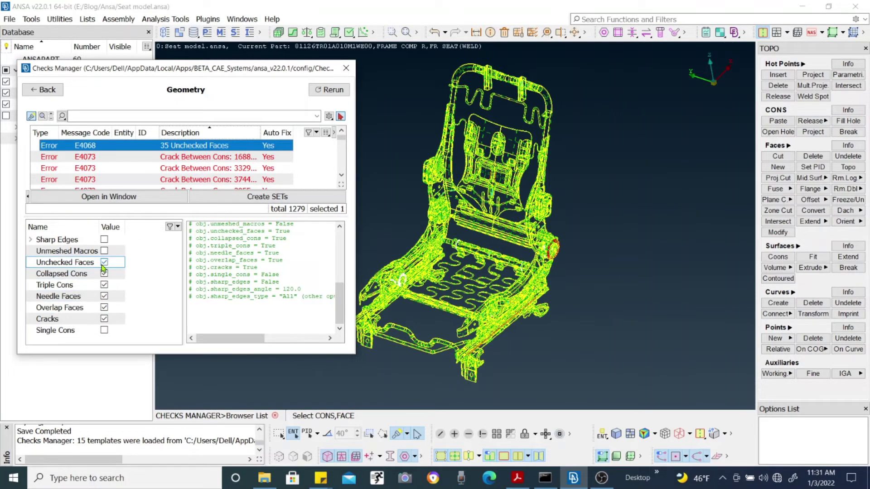
Untick Collapsed Cons, Triple Cons, Needle Faces, Overlap Faces and Cracks, then rerun for unchecked faces.
left_click(105, 273)
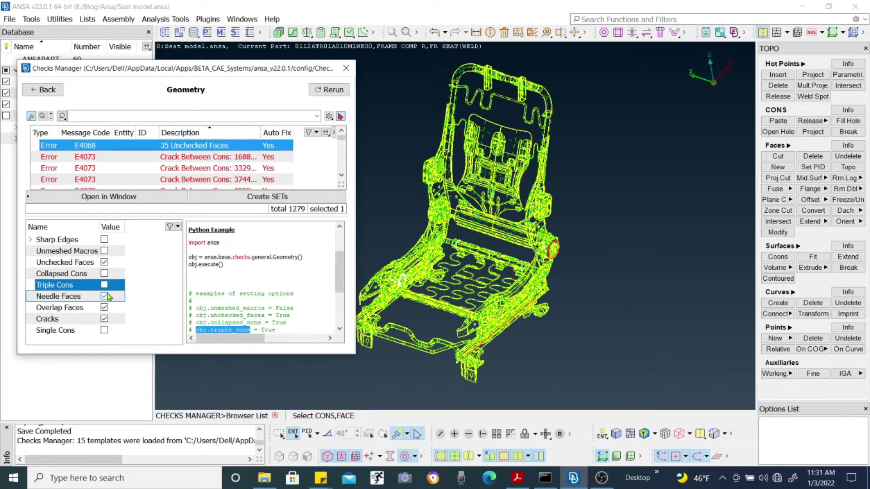
left_click(104, 296)
left_click(104, 308)
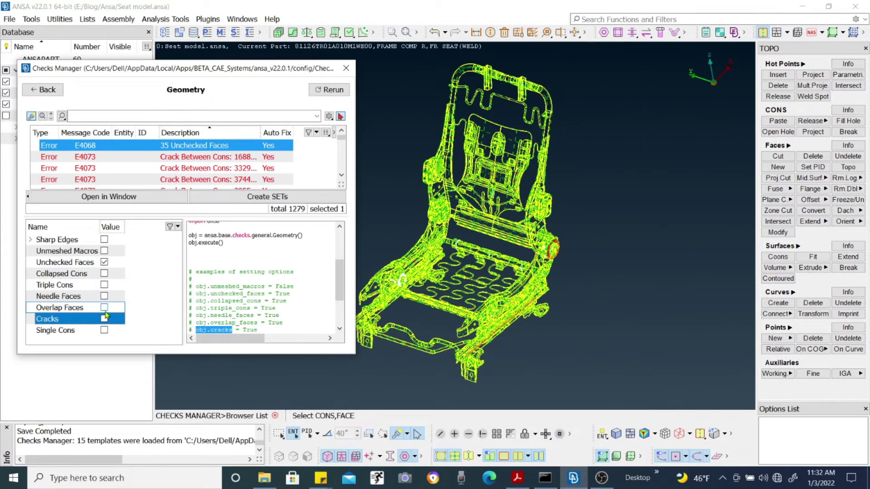
left_click(327, 93)
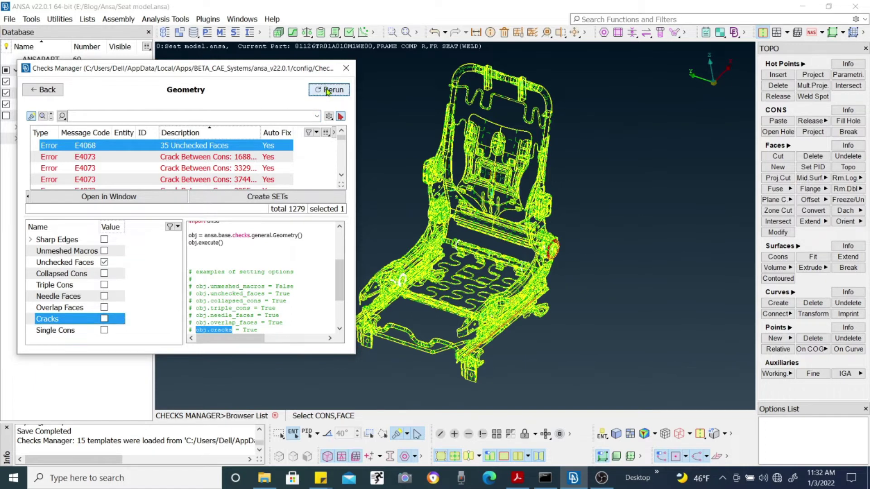
Rerun with only Collapsed Cons (none found), then with only Triple Cons (1197 errors).
left_click(195, 150)
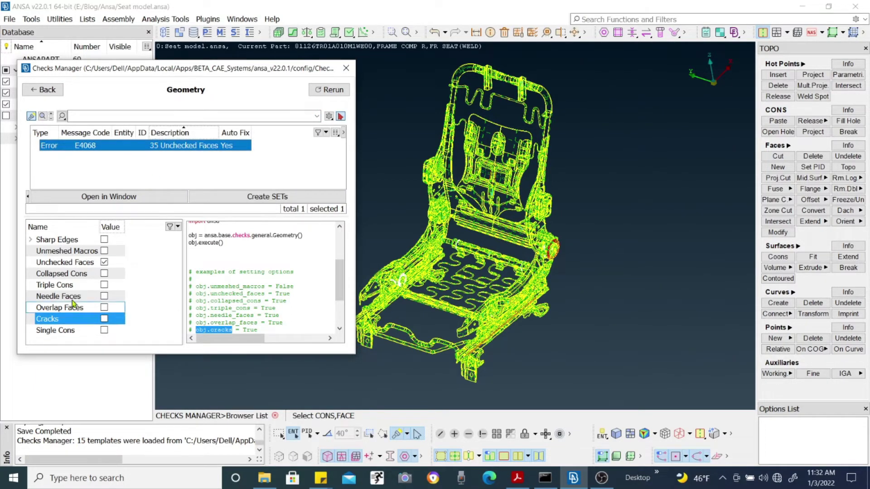
left_click(104, 261)
left_click(103, 273)
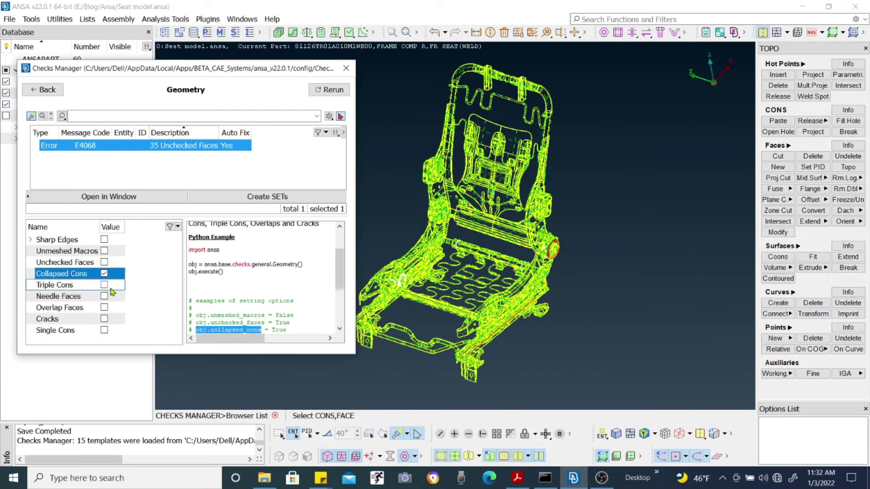
left_click(329, 91)
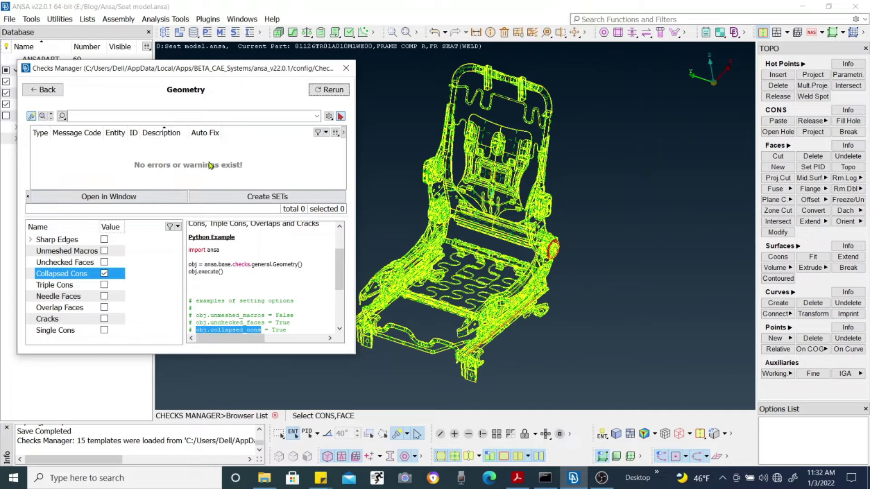
left_click(104, 273)
left_click(104, 284)
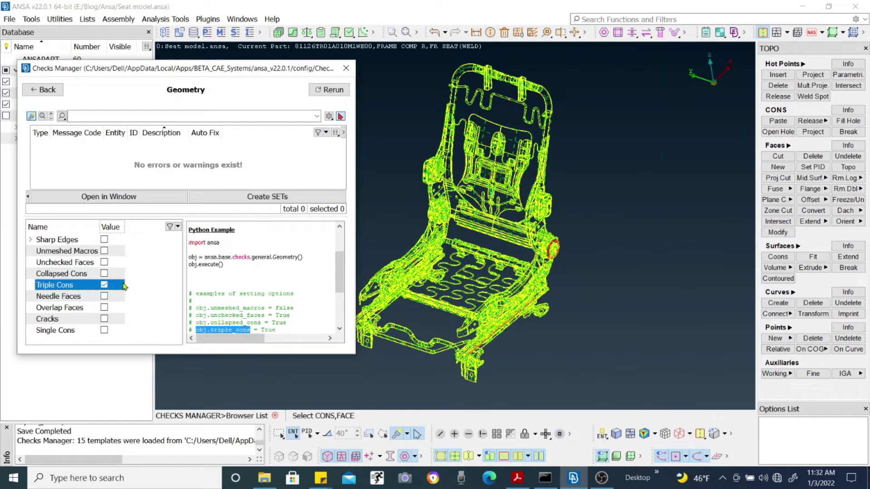
left_click(330, 89)
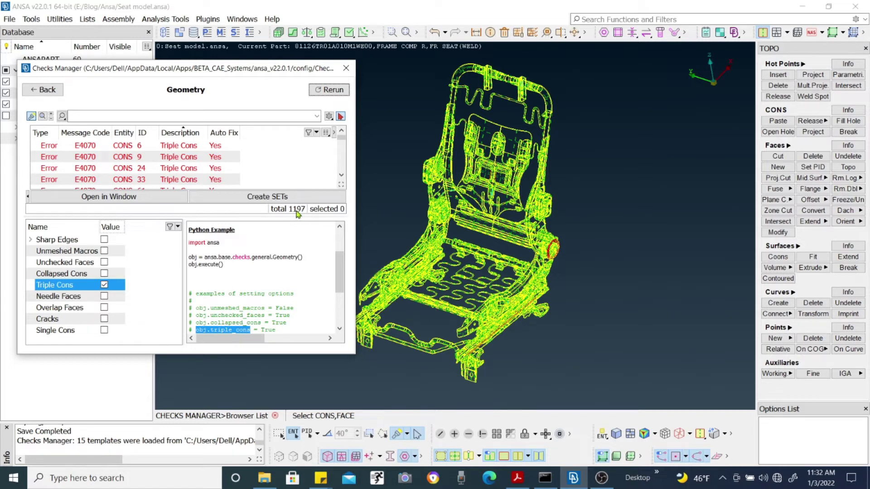
Rerun with only Needle Faces (22 errors), then with only Overlap Faces (one overlap).
left_click(104, 285)
left_click(104, 296)
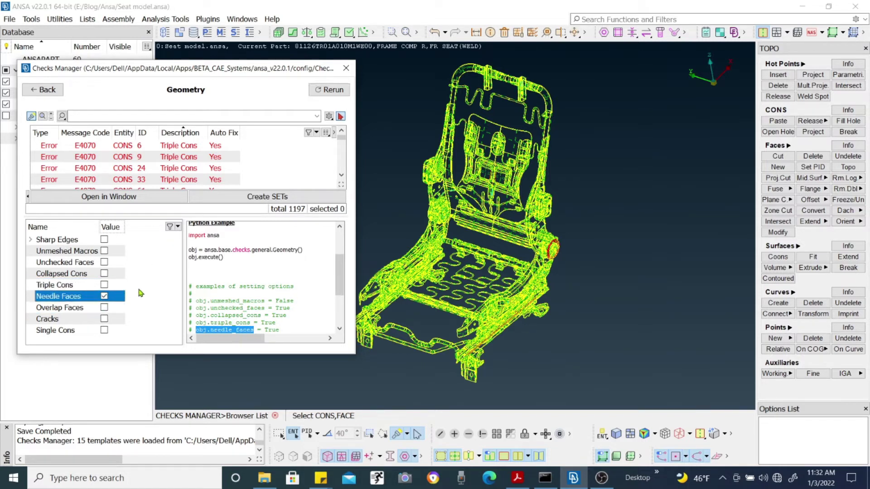
left_click(325, 90)
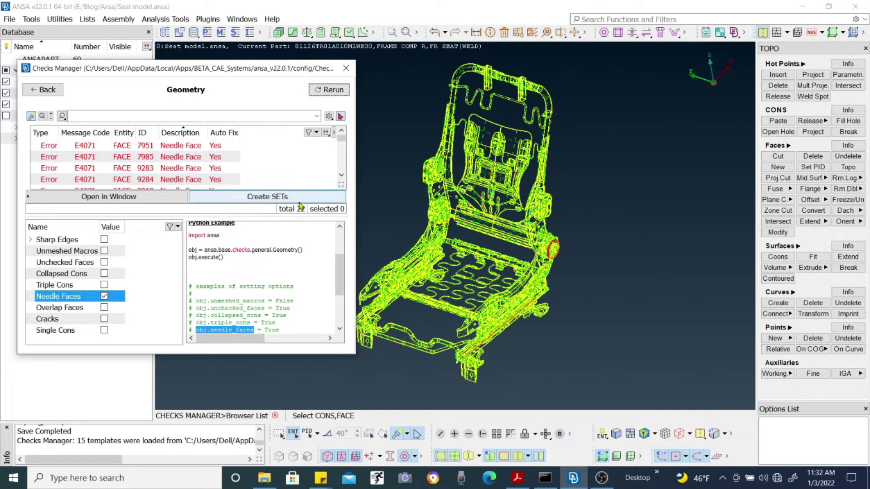
left_click(104, 308)
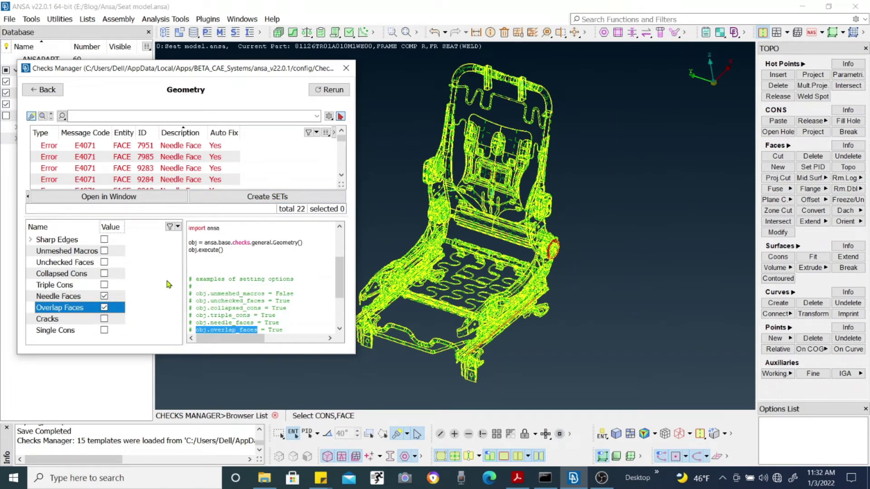
left_click(103, 296)
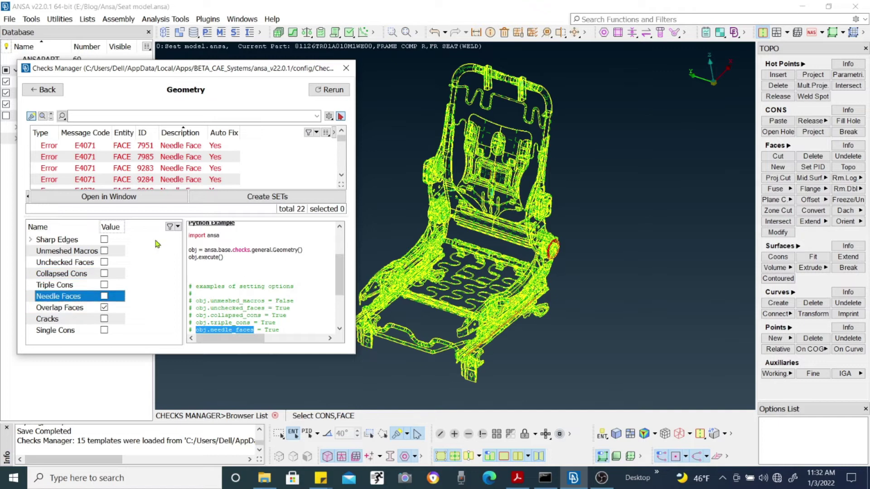
left_click(332, 91)
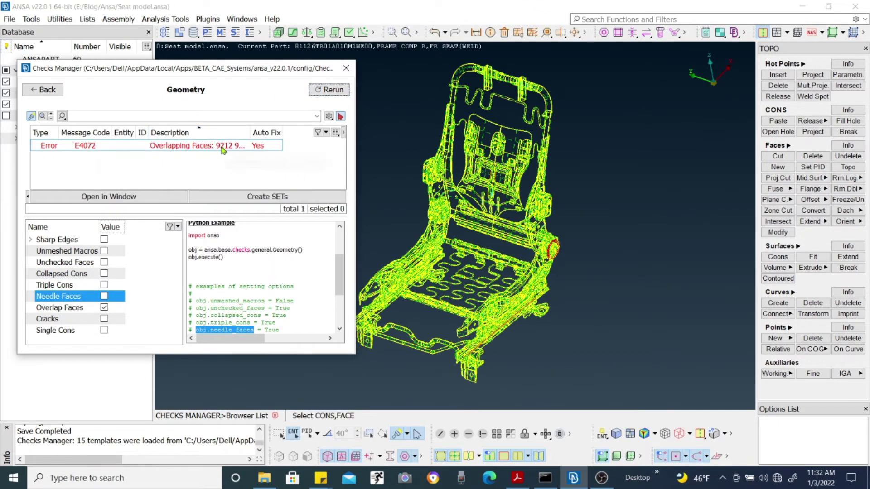
Rerun Cracks alone (58 cracks), then re-enable Overlap, Needle Faces, Triple and Collapsed Cons.
left_click(104, 319)
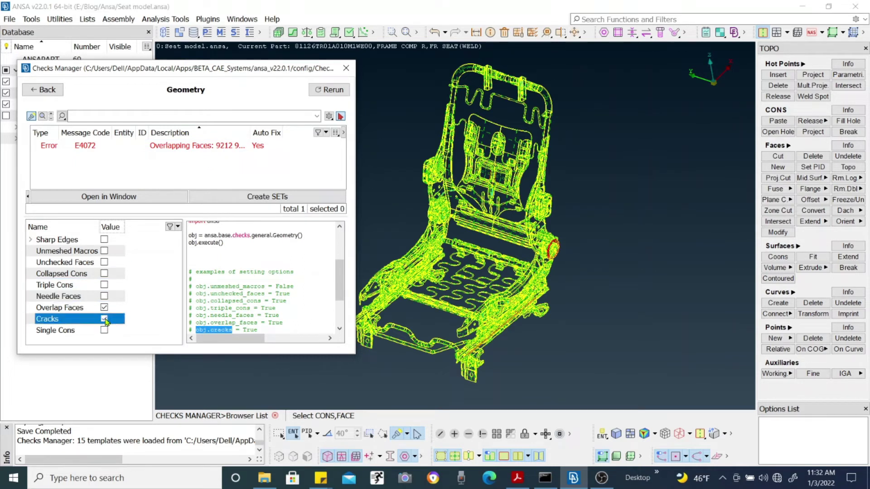
left_click(329, 90)
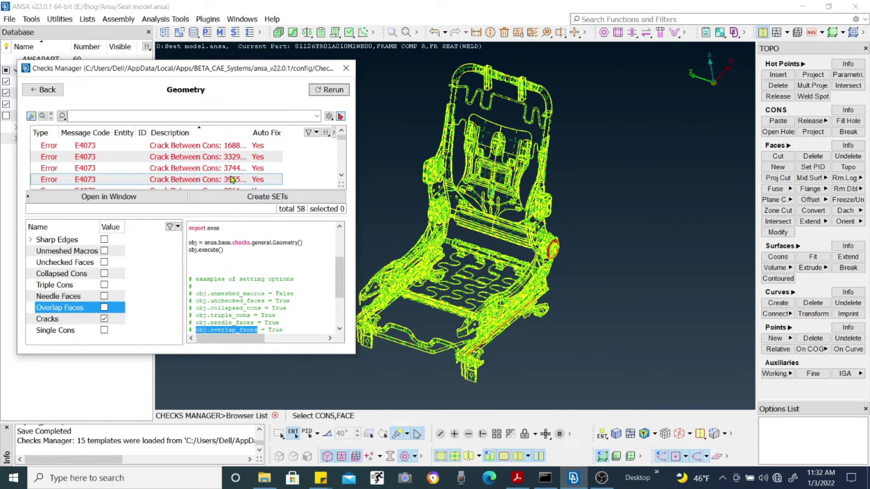
left_click(104, 308)
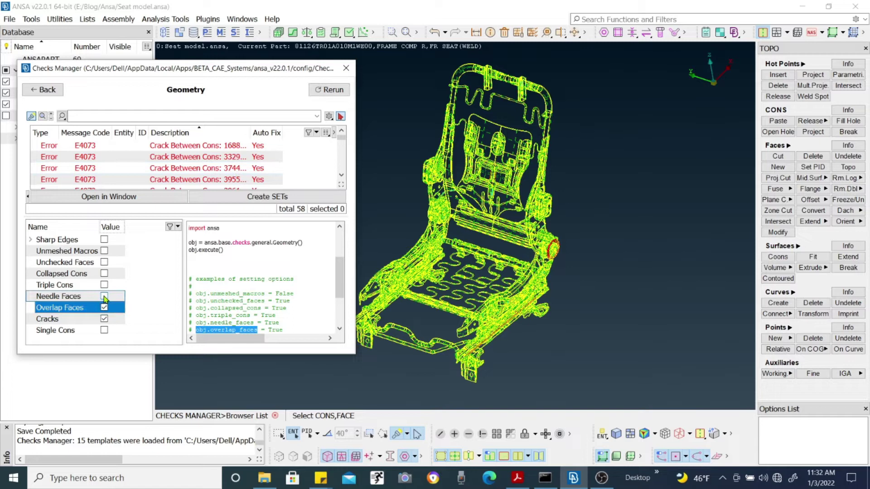
left_click(104, 285)
left_click(104, 274)
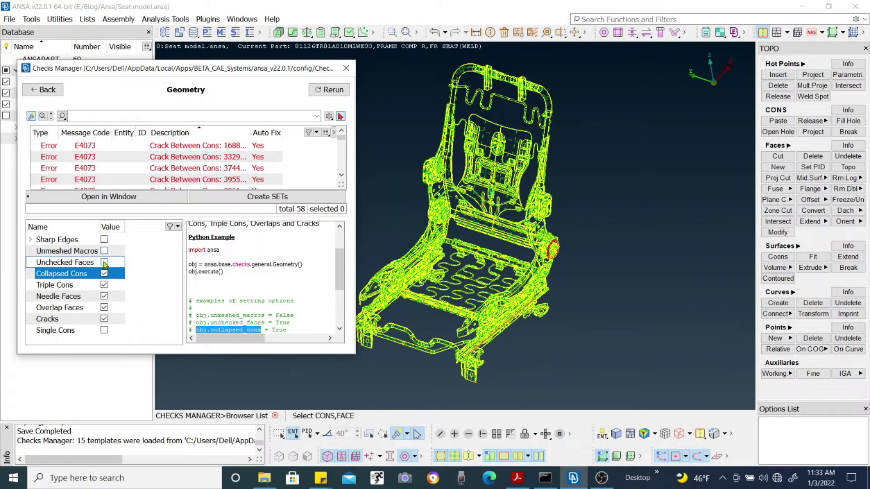
Re-enable Unchecked Faces, review the 1279 combined errors, then switch Unchecked Faces off.
left_click(104, 262)
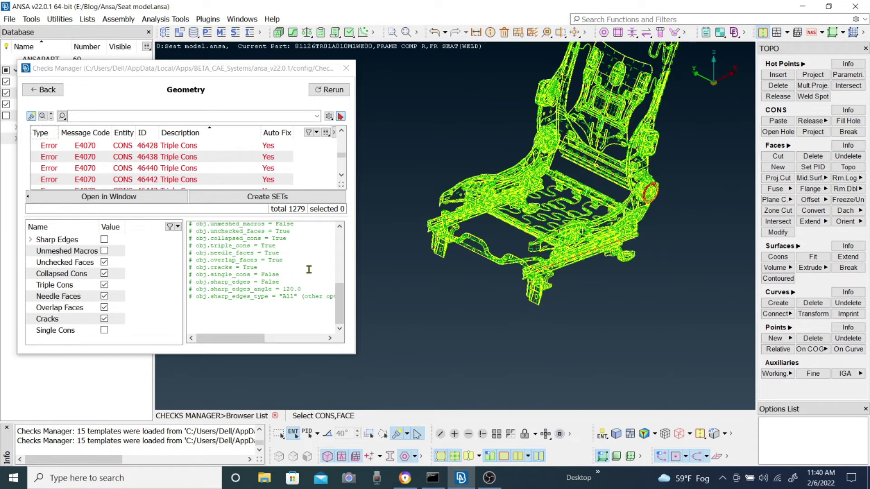
left_click(103, 265)
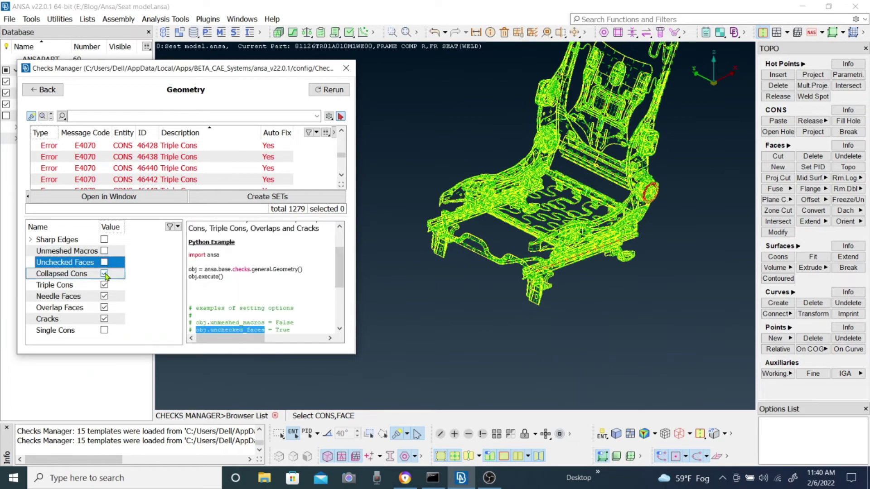
Untick Collapsed Cons, Triple Cons, Overlap Faces and Cracks, keeping Needle Faces, and rerun.
left_click(106, 276)
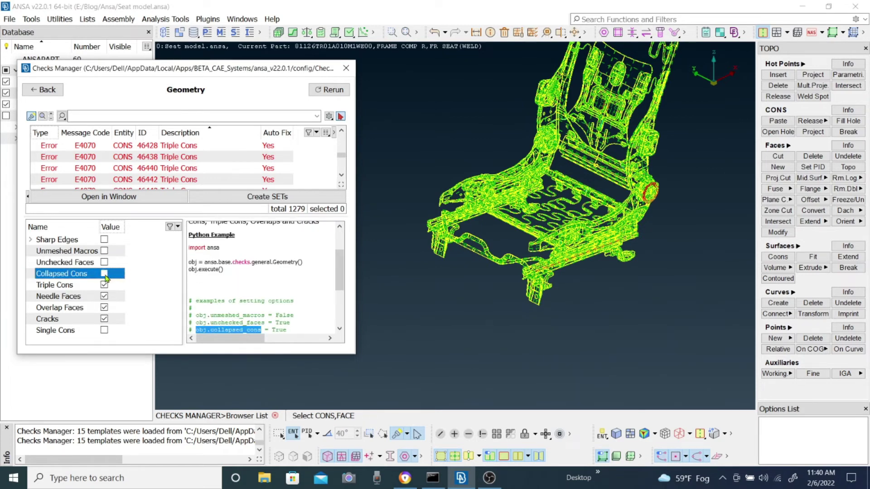
left_click(103, 287)
left_click(105, 307)
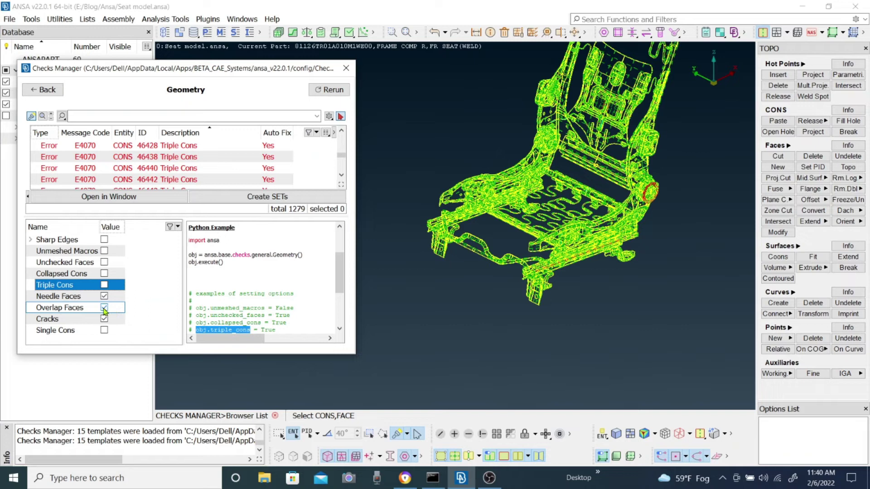
left_click(105, 319)
left_click(105, 318)
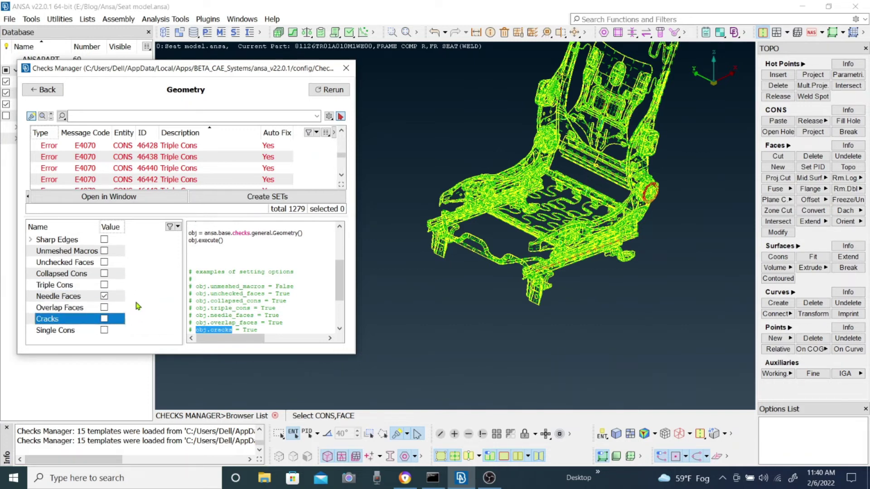
left_click(331, 90)
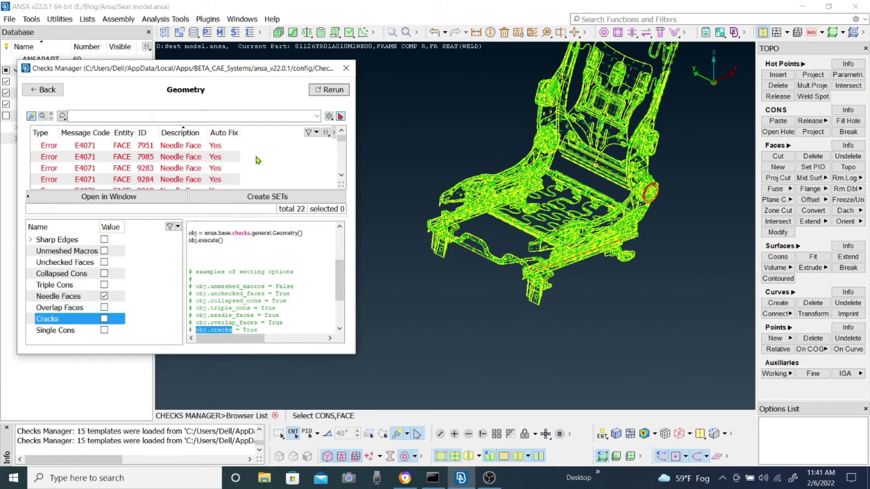
Select all 22 needle-face result rows with Ctrl+A and bring up their actions menu.
left_click(219, 146)
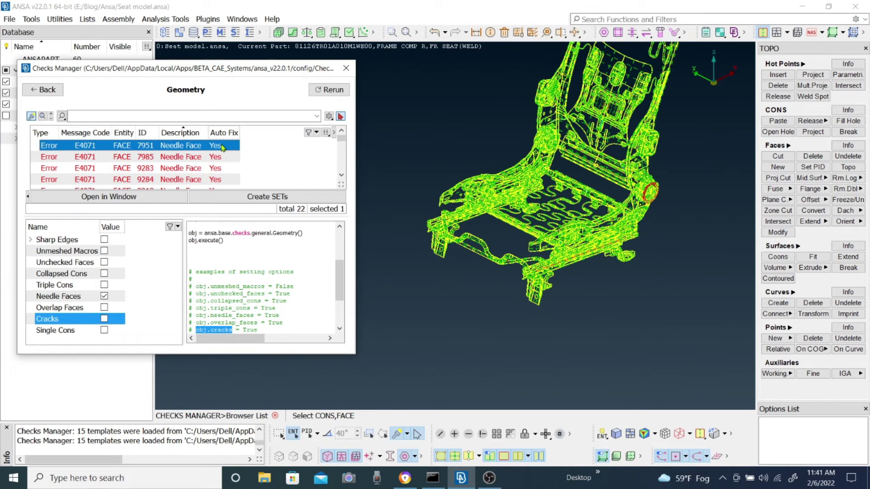
key("ctrl+a")
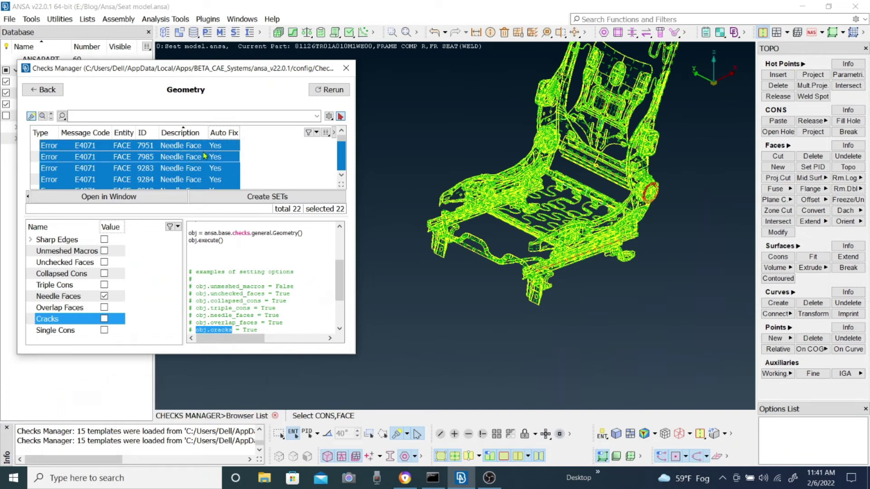
right_click(203, 157)
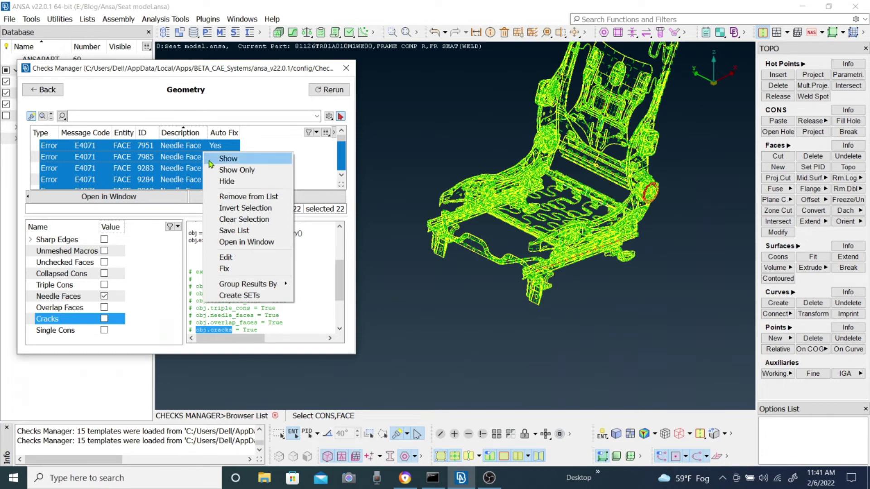
Show only the 22 needle faces in the view and focus the 3D view on them.
left_click(236, 170)
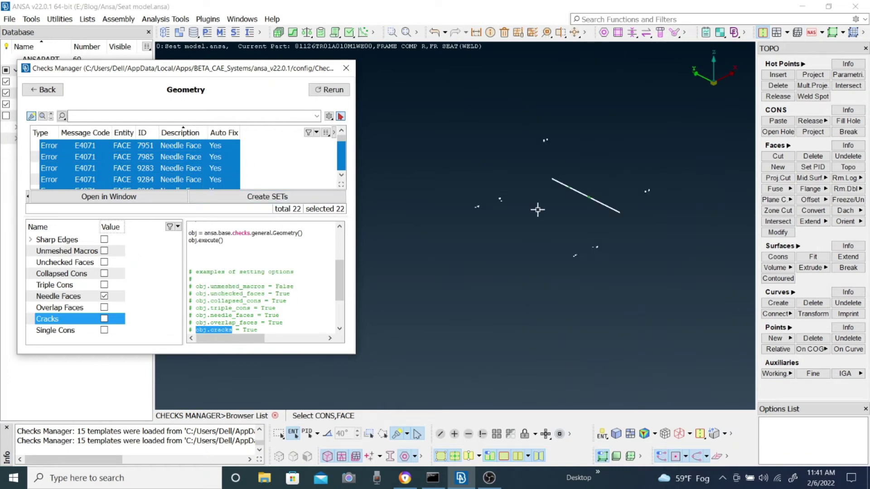
scroll(455, 224, "down", 3)
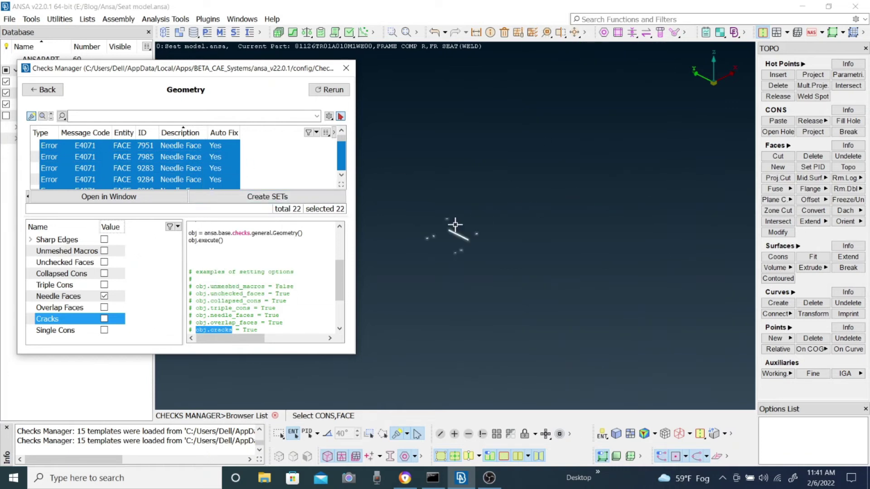
left_click(281, 73)
scroll(456, 224, "up", 5)
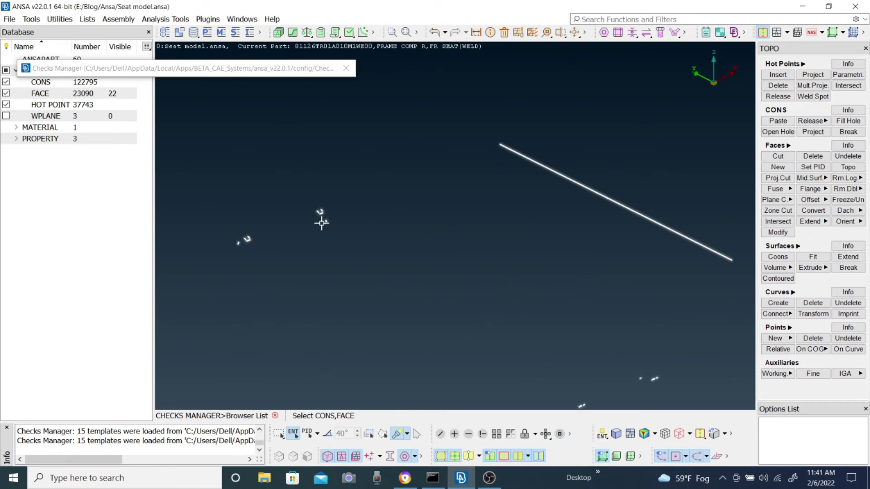
scroll(428, 233, "up", 3)
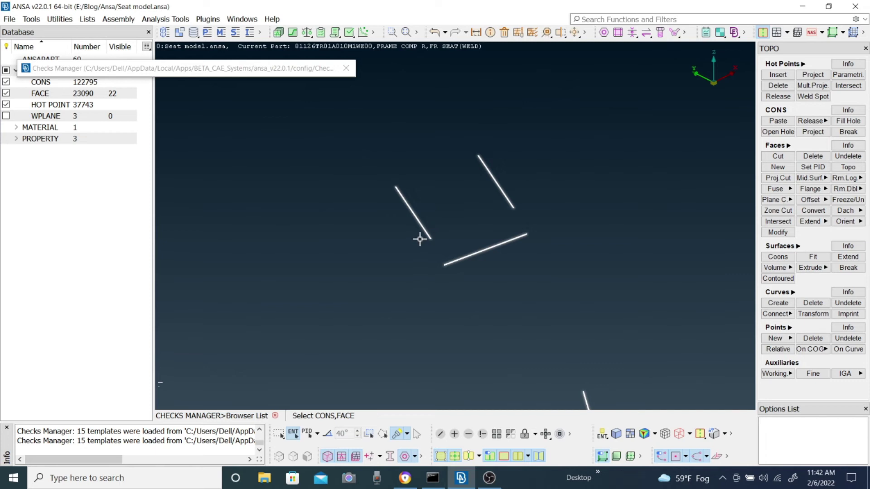
scroll(419, 239, "down", 2)
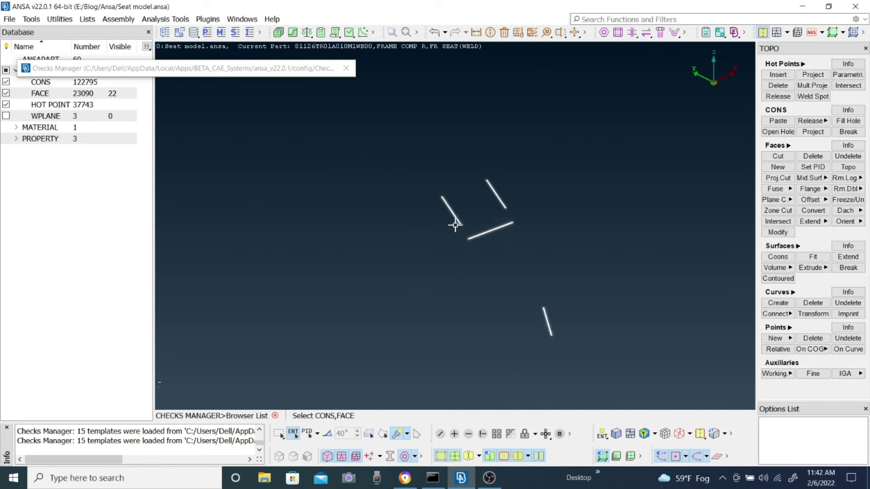
scroll(456, 224, "down", 3)
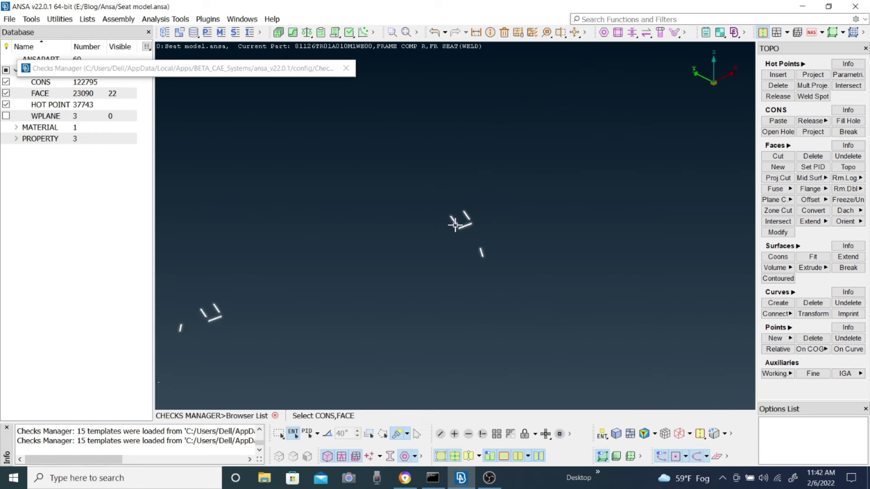
scroll(456, 224, "up", 4)
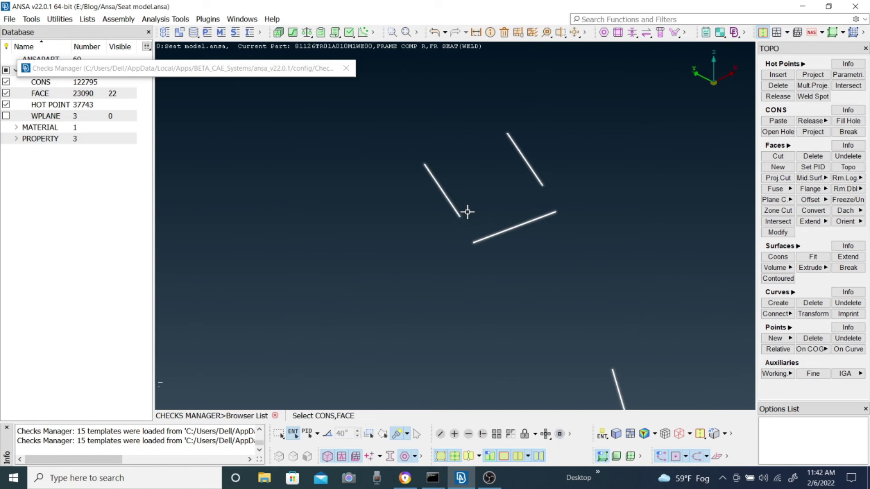
scroll(474, 202, "up", 3)
scroll(455, 226, "up", 3)
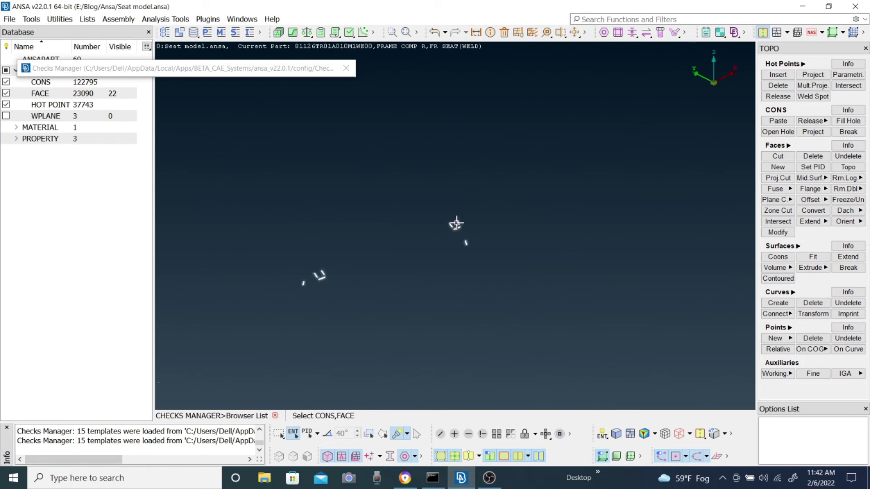
scroll(455, 225, "down", 2)
scroll(455, 225, "down", 2)
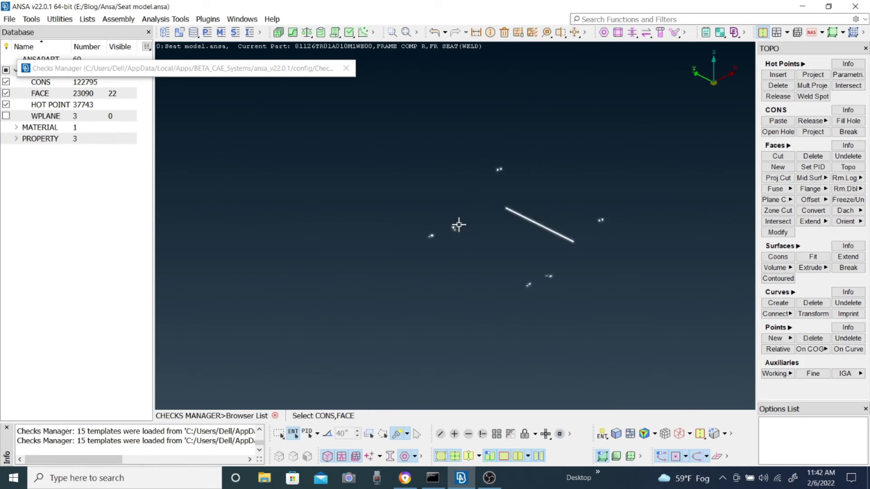
Apply Fix to all selected needle faces and dismiss the 'Check Geometry was rerun' notice.
left_click(271, 73)
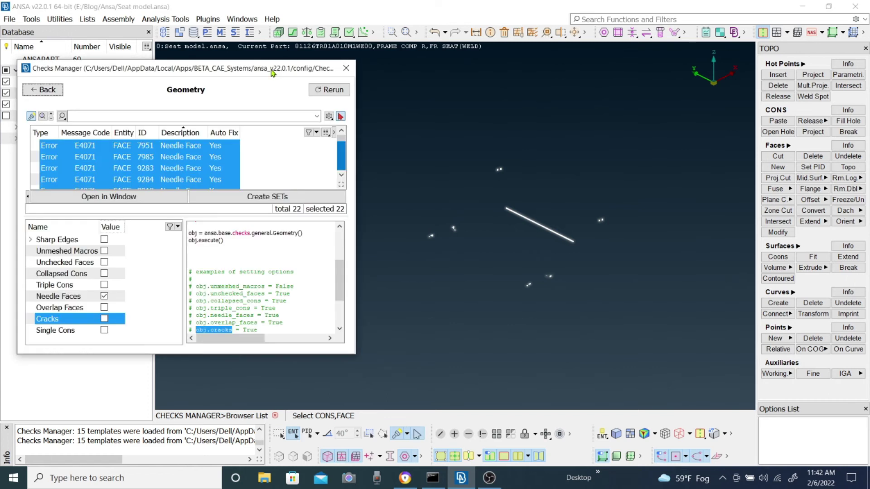
right_click(211, 166)
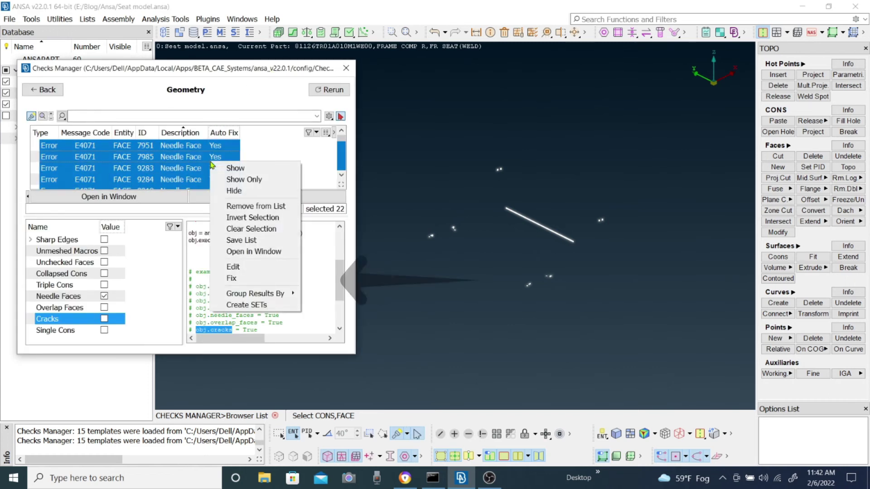
left_click(235, 280)
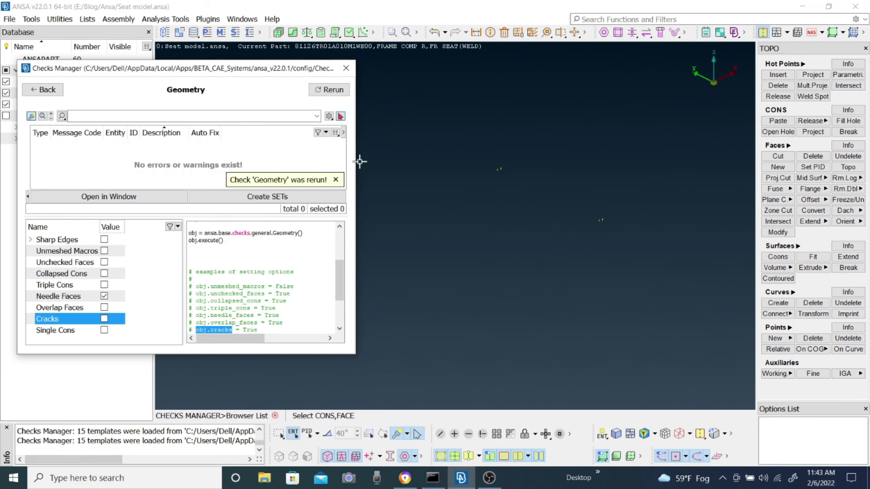
left_click(333, 90)
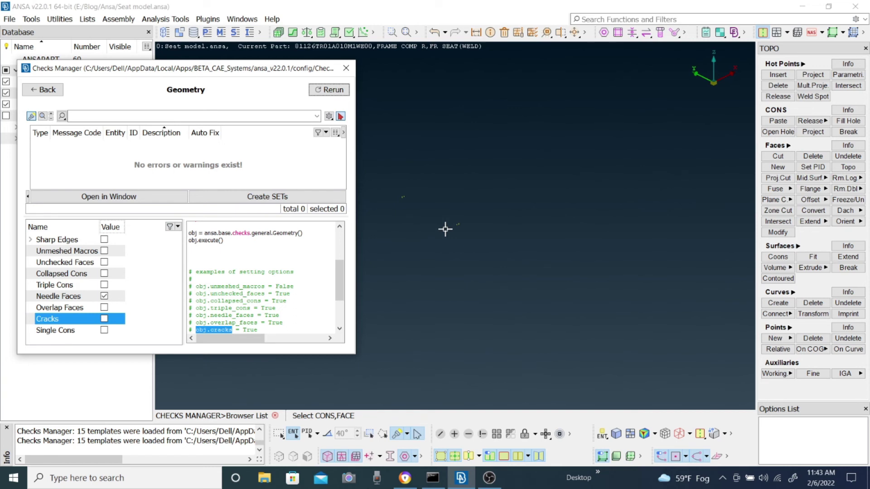
Delete the four leftover faces with a box selection and confirm the warning.
left_click(503, 33)
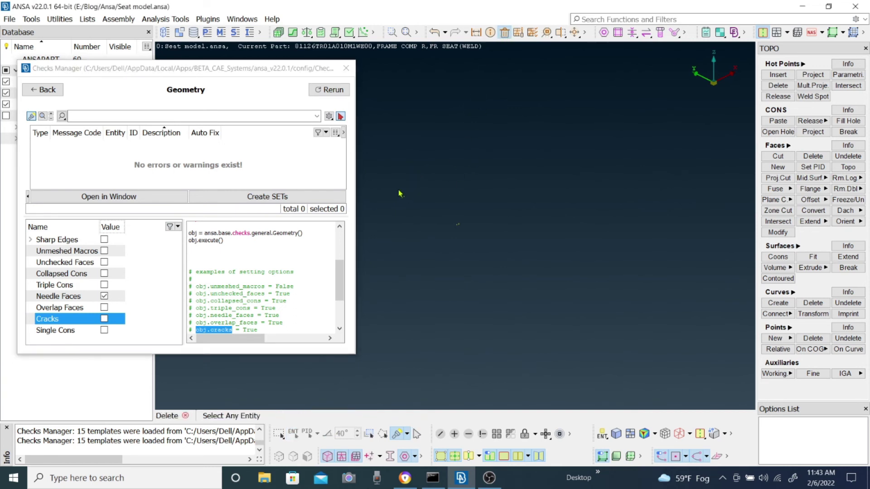
left_click_drag(385, 174, 485, 243)
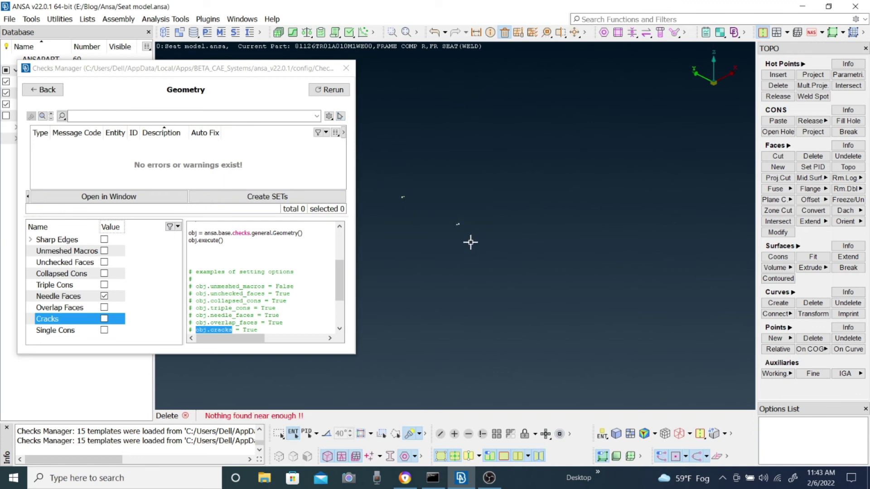
left_click_drag(384, 169, 510, 262)
middle_click(439, 201)
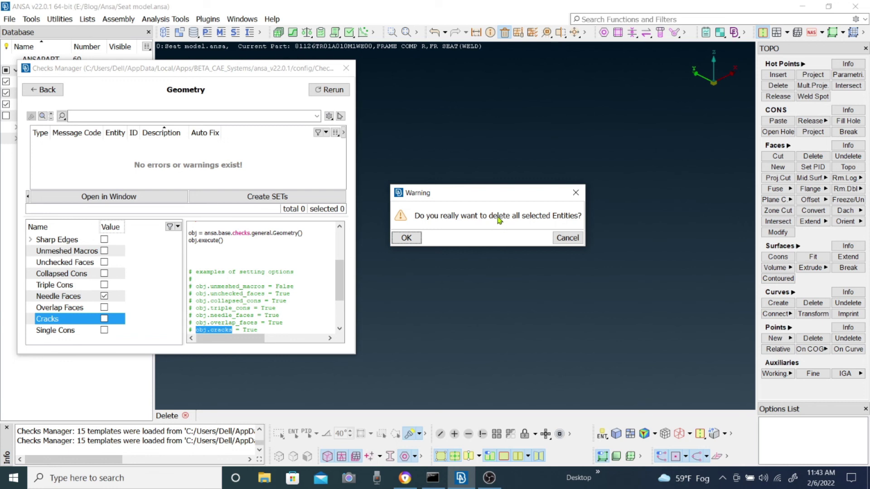
left_click(412, 239)
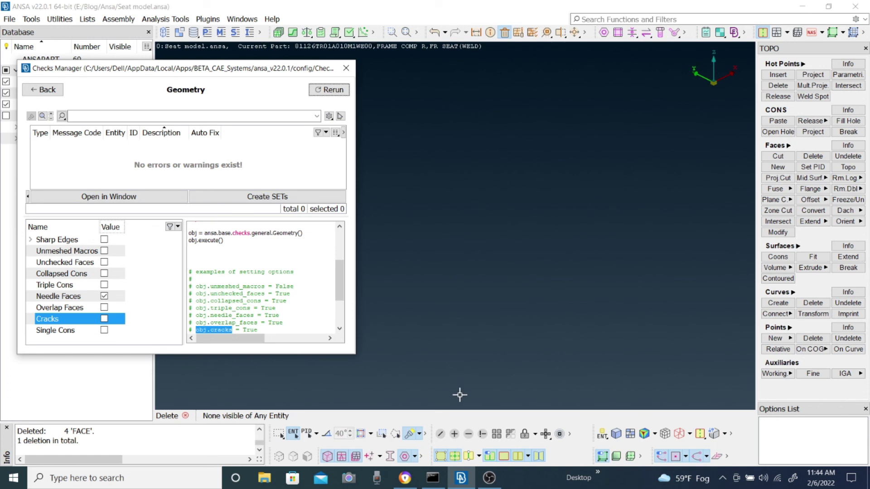
Make all entities visible to restore the seat, then rerun the geometry check with no errors.
left_click(498, 436)
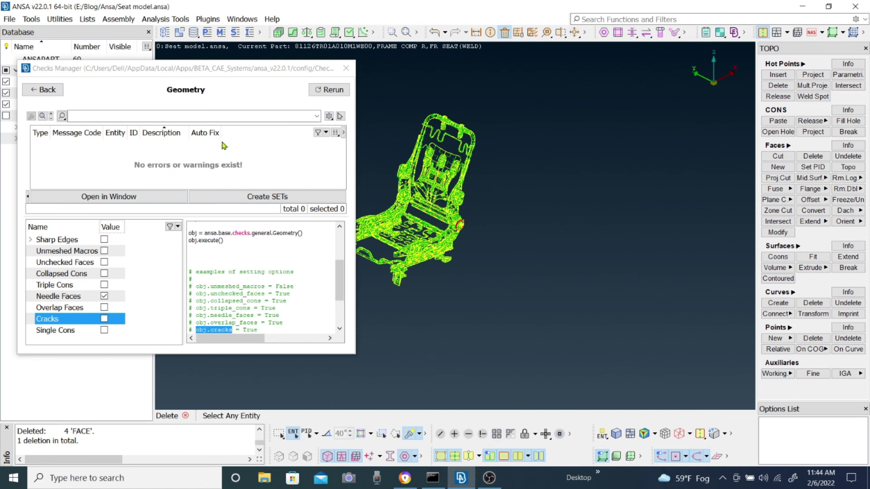
left_click(328, 96)
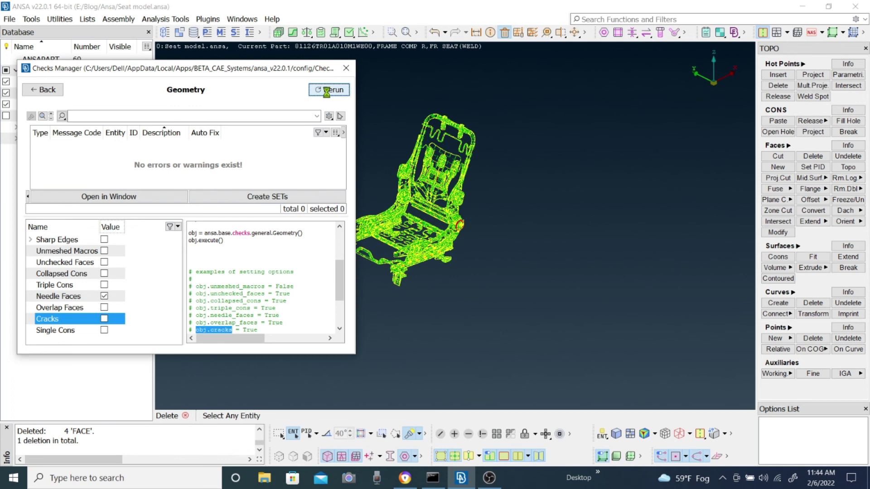